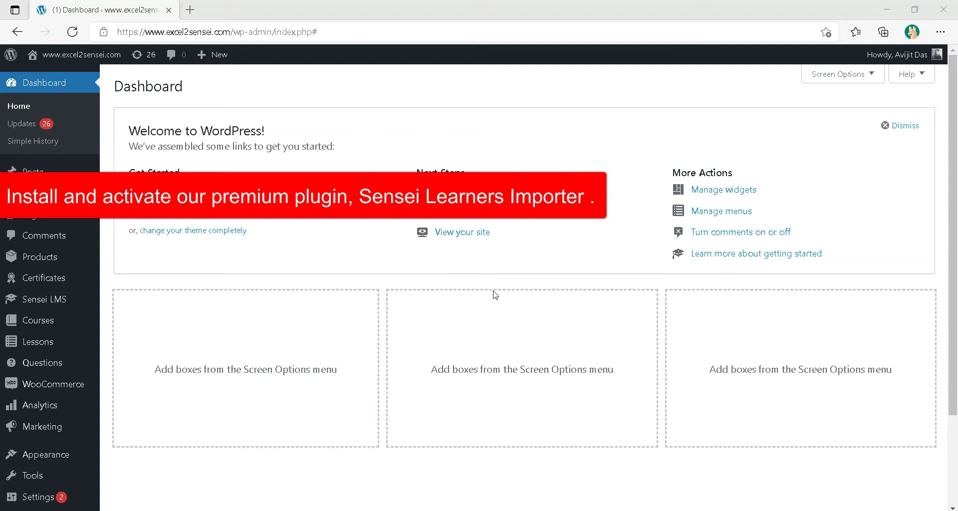
Download the sample CSV from the Sensei LMS Learners Importer page and open it in Excel.
click(52, 306)
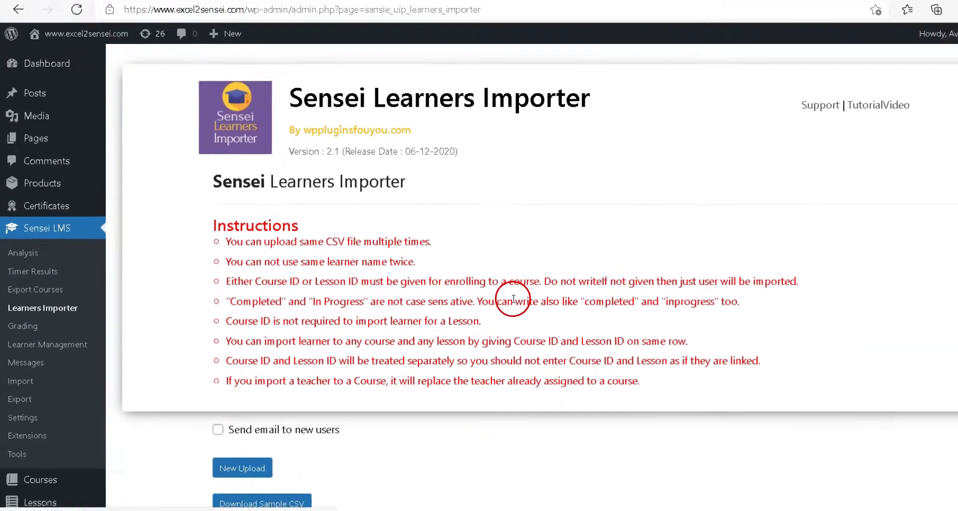
scroll(569, 309, down, 2)
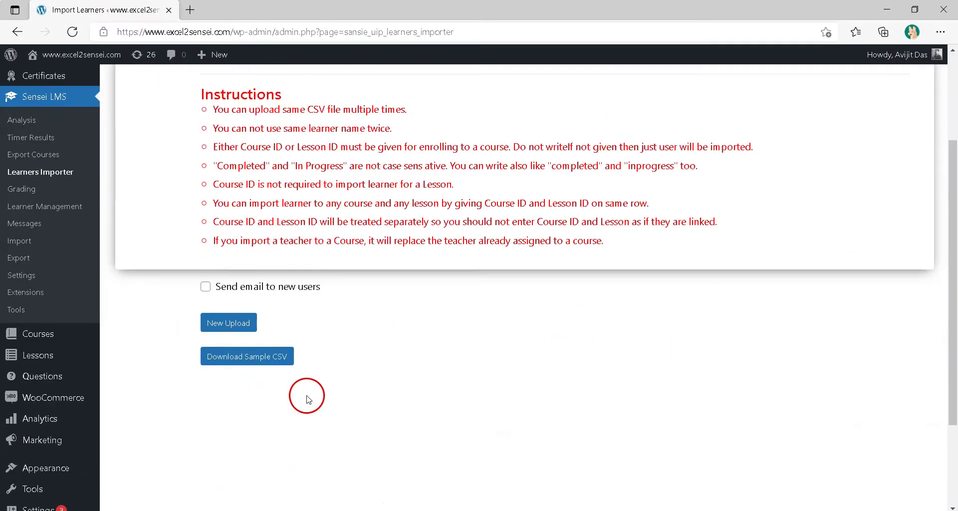
click(252, 366)
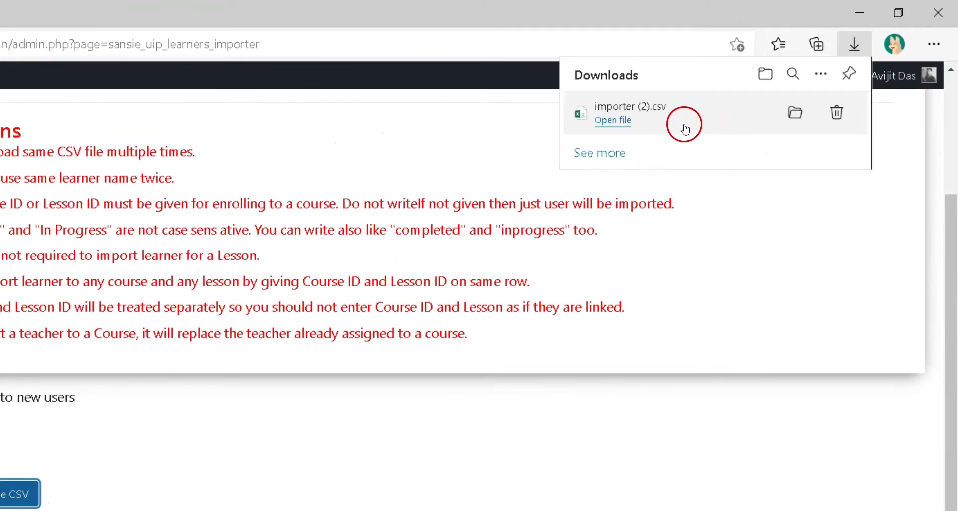
click(613, 124)
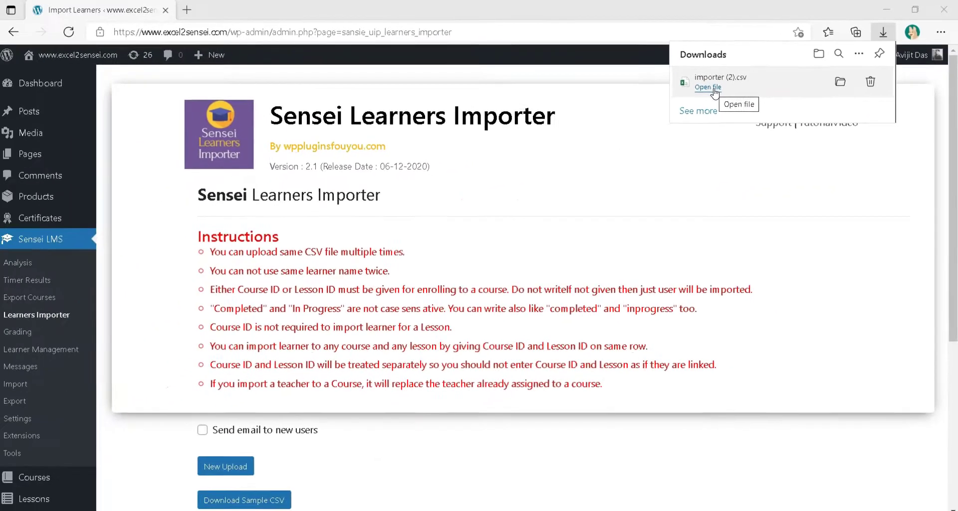
click(656, 193)
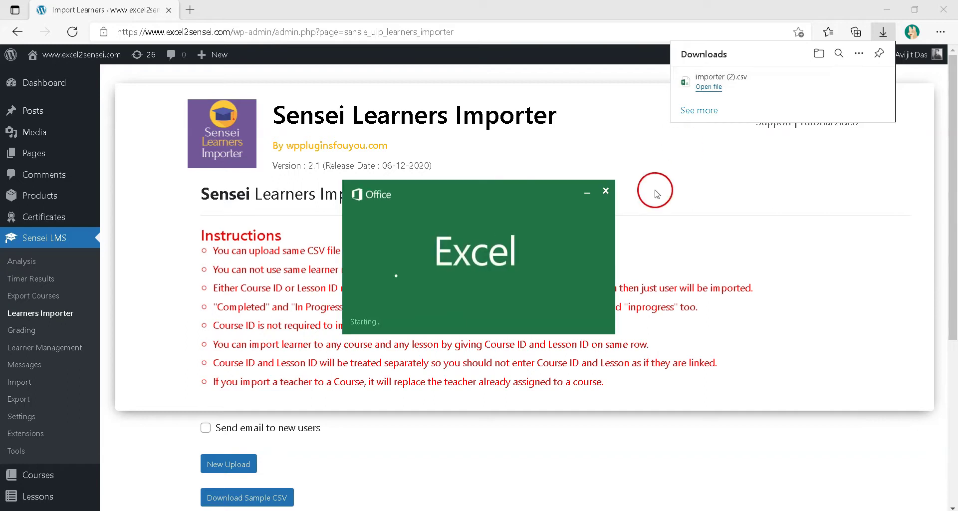
Look over the user id, Email Id and Role columns of the sample sheet.
drag(56, 149, 44, 373)
drag(367, 173, 394, 372)
drag(608, 142, 593, 369)
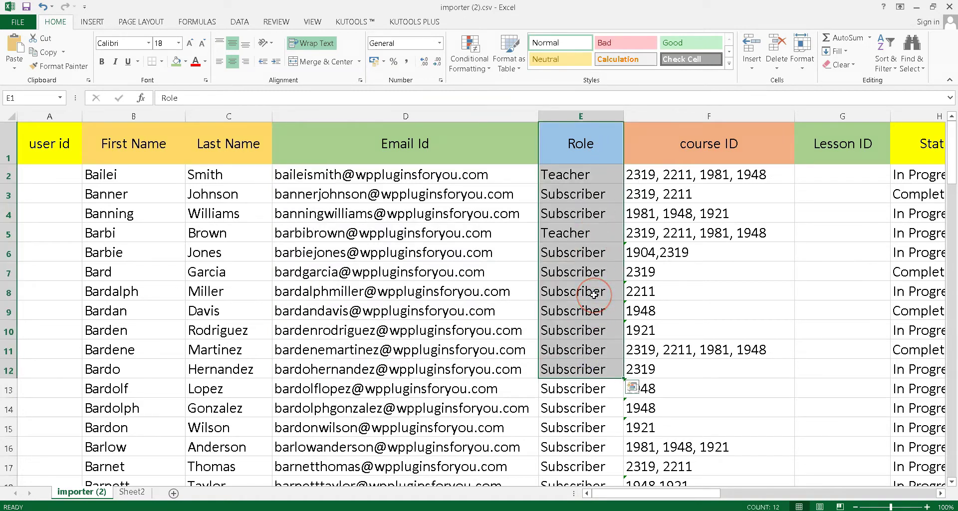
drag(56, 145, 32, 447)
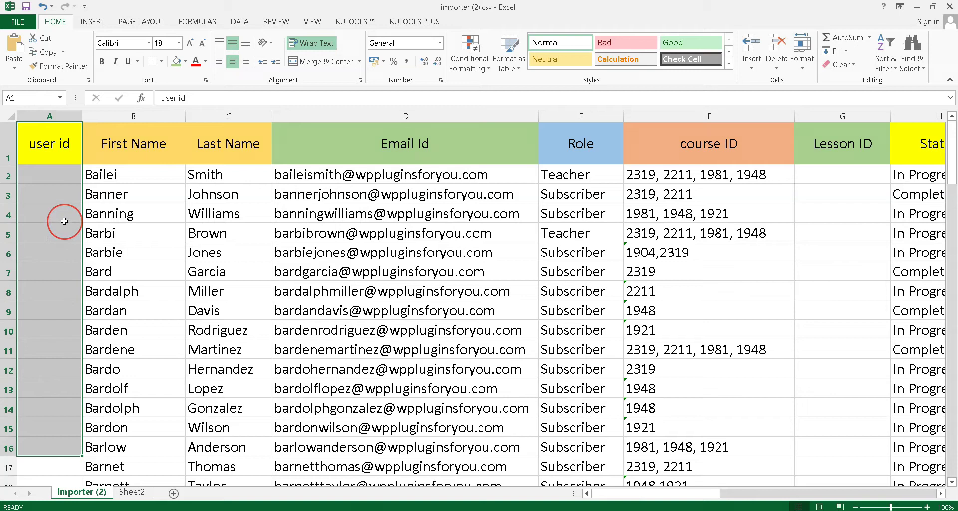
Review the First Name and Last Name columns from the header down to the last learner row.
drag(143, 152, 246, 464)
scroll(207, 324, down, 9)
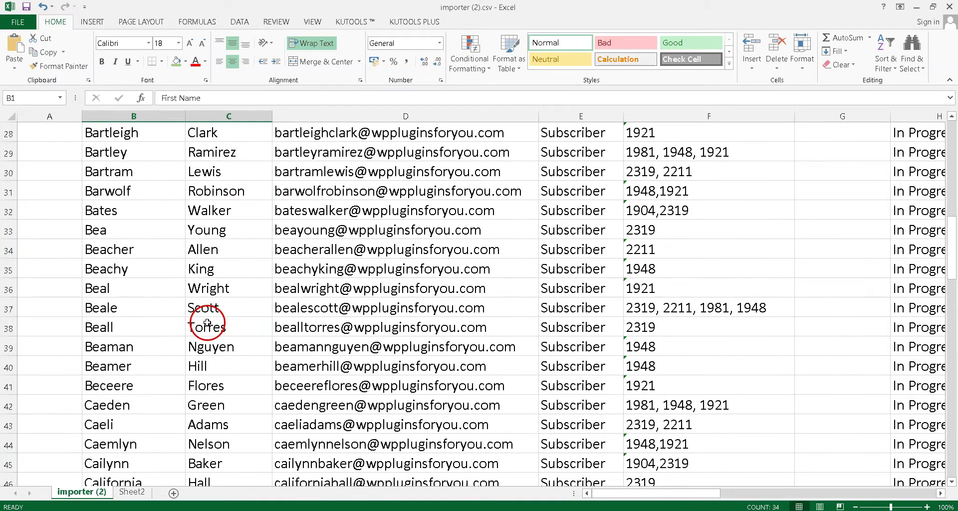
scroll(207, 323, down, 14)
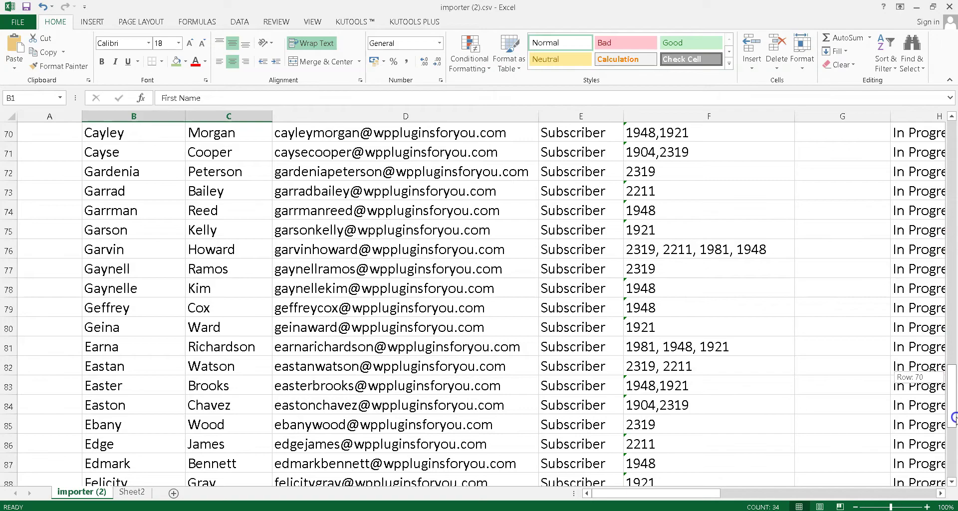
drag(953, 417, 952, 434)
scroll(544, 364, down, 2)
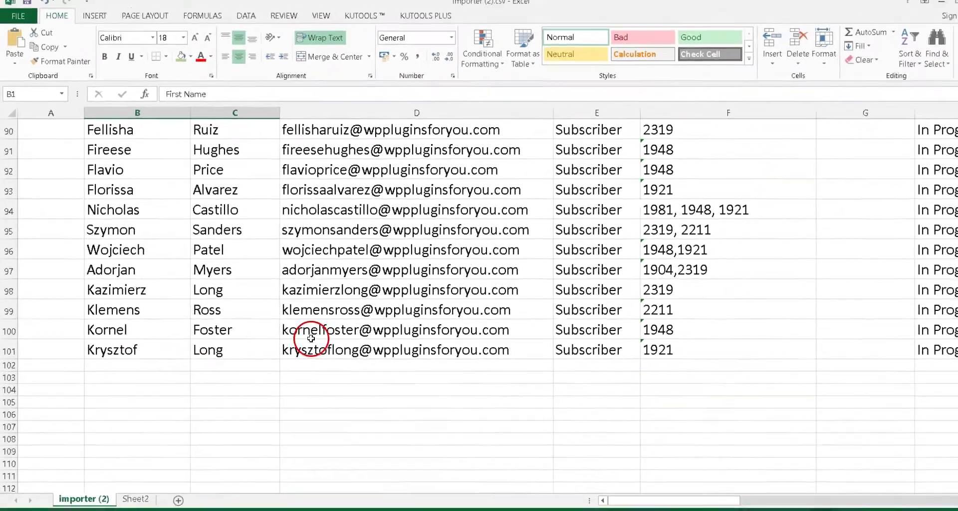
scroll(394, 427, up, 12)
scroll(302, 329, up, 18)
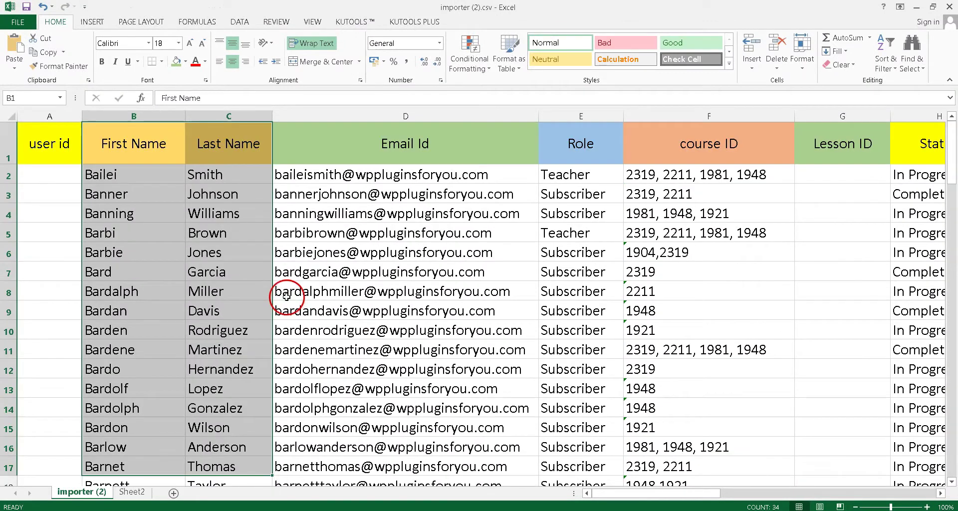
Examine the Role column to see how the Teacher and Subscriber roles are assigned to learners.
click(593, 150)
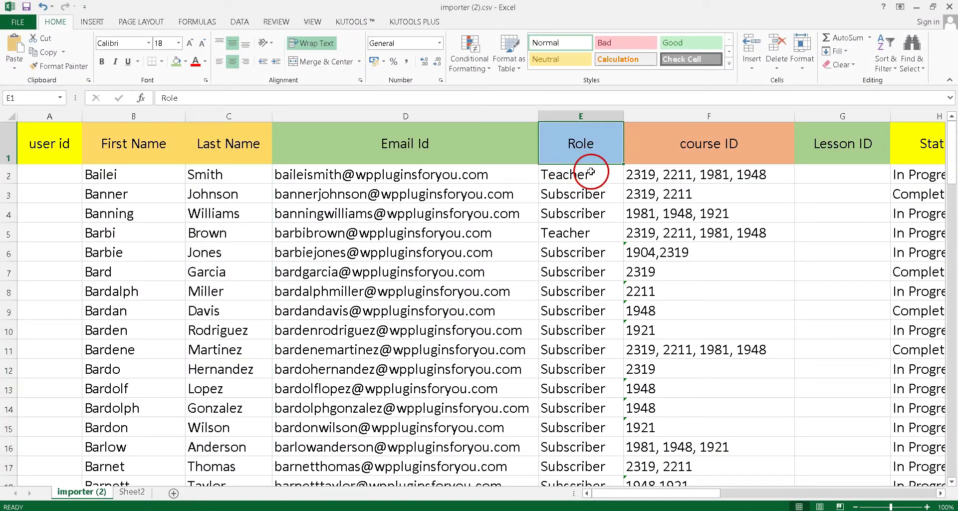
click(584, 234)
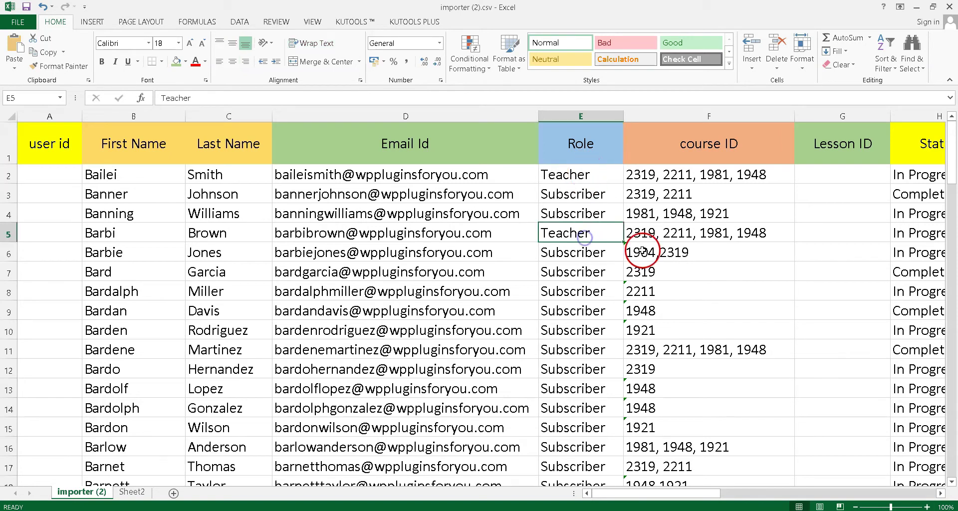
click(568, 208)
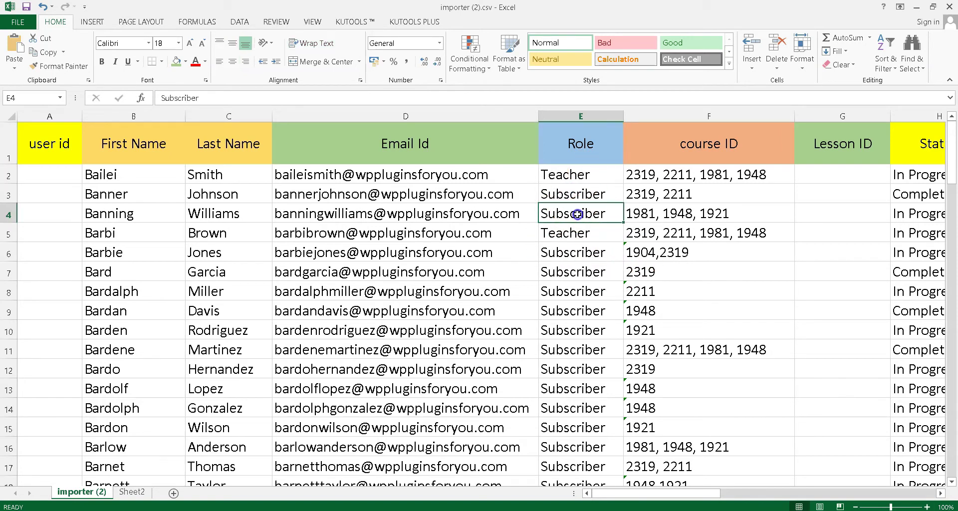
click(572, 240)
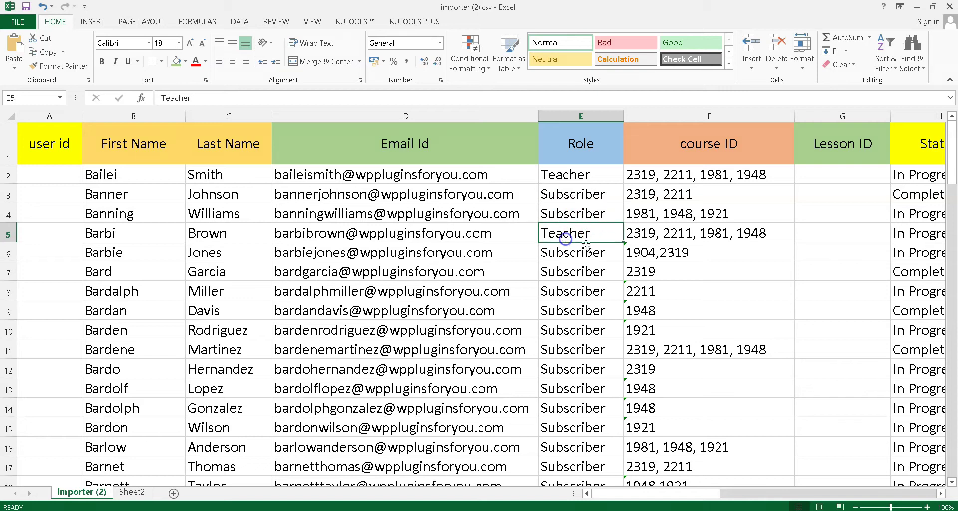
click(586, 197)
drag(584, 161, 583, 372)
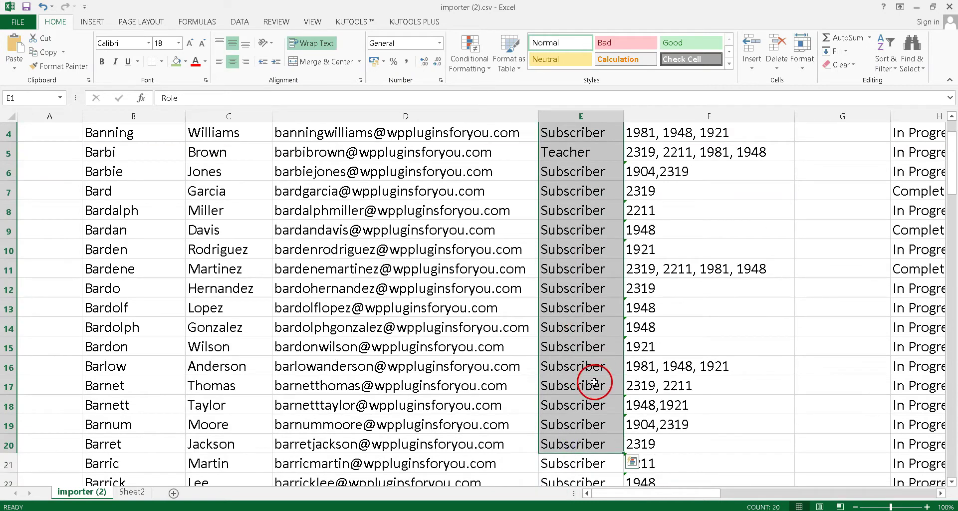
scroll(589, 349, up, 1)
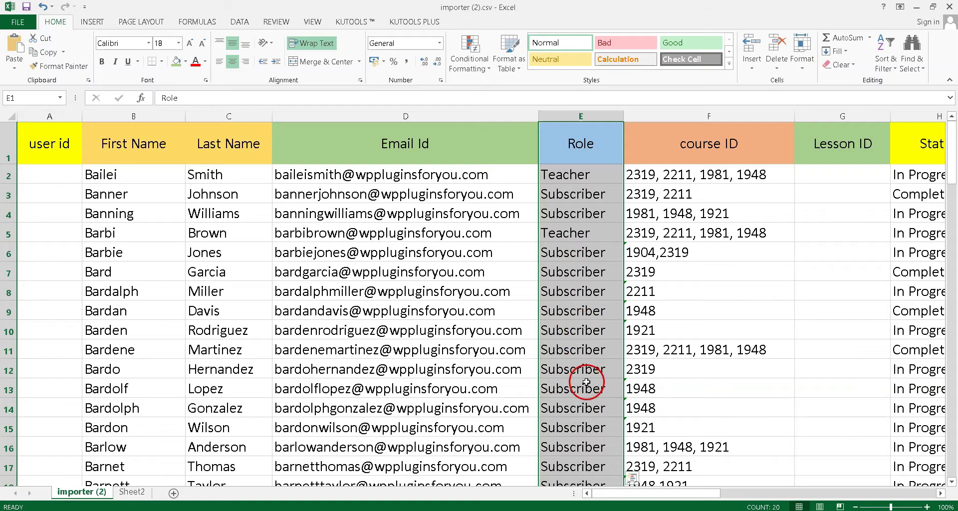
Examine the course ID column, including the cells that list several comma-separated course IDs.
drag(698, 174, 688, 466)
scroll(685, 299, down, 2)
drag(684, 265, 701, 483)
scroll(676, 379, down, 3)
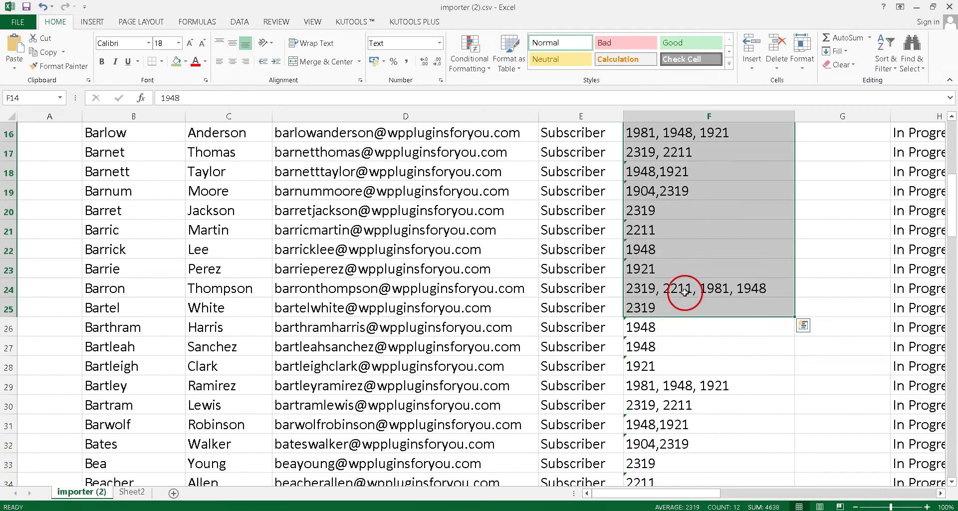
drag(680, 293, 676, 449)
scroll(676, 320, up, 5)
click(636, 177)
click(711, 216)
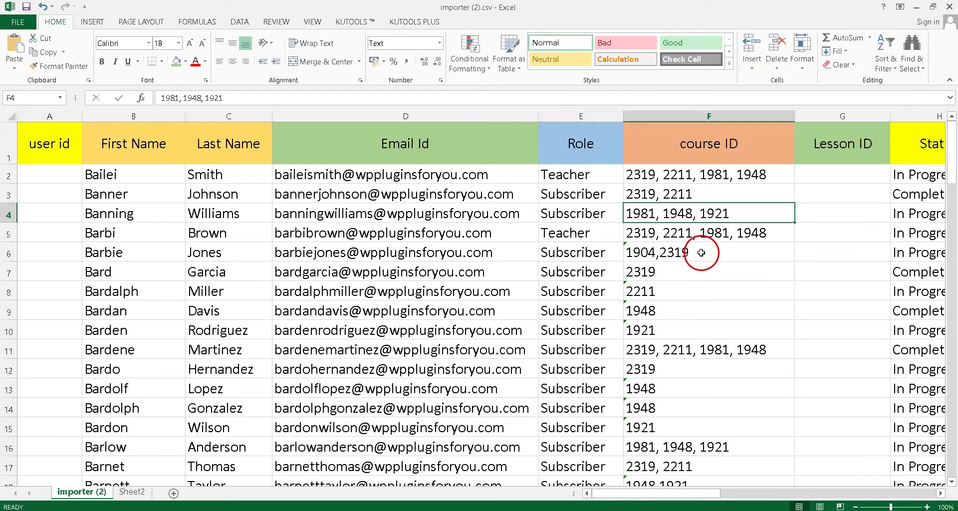
click(714, 352)
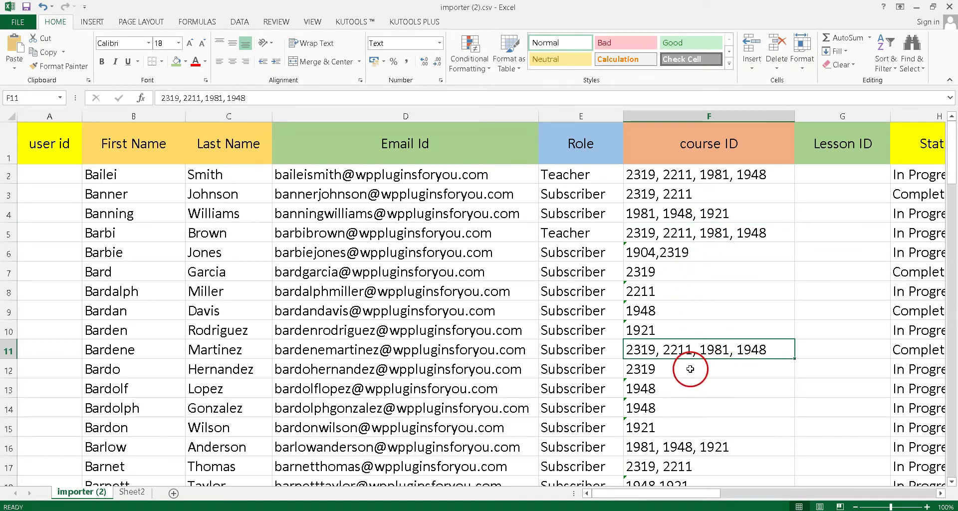
Examine the Status column with its In Progress and Completed entries.
scroll(746, 355, right, 5)
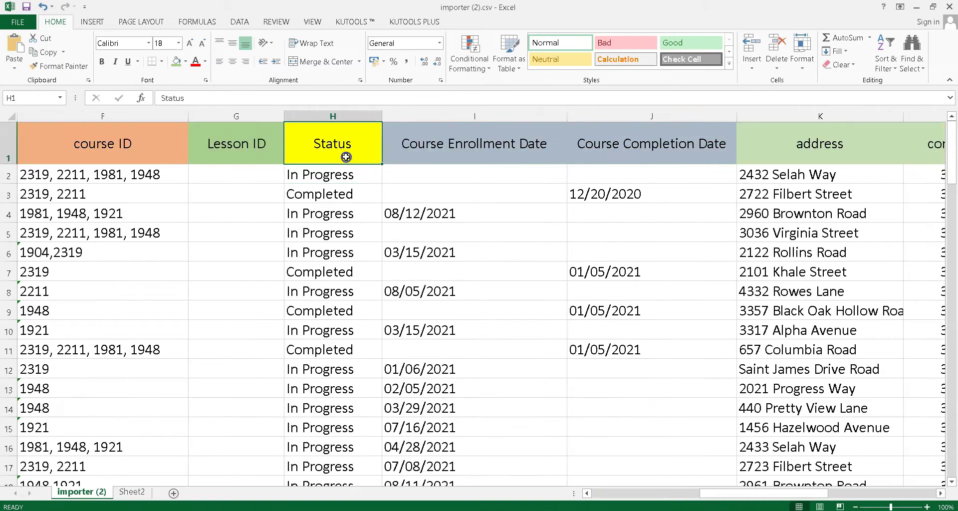
click(344, 155)
drag(349, 175, 327, 329)
click(323, 199)
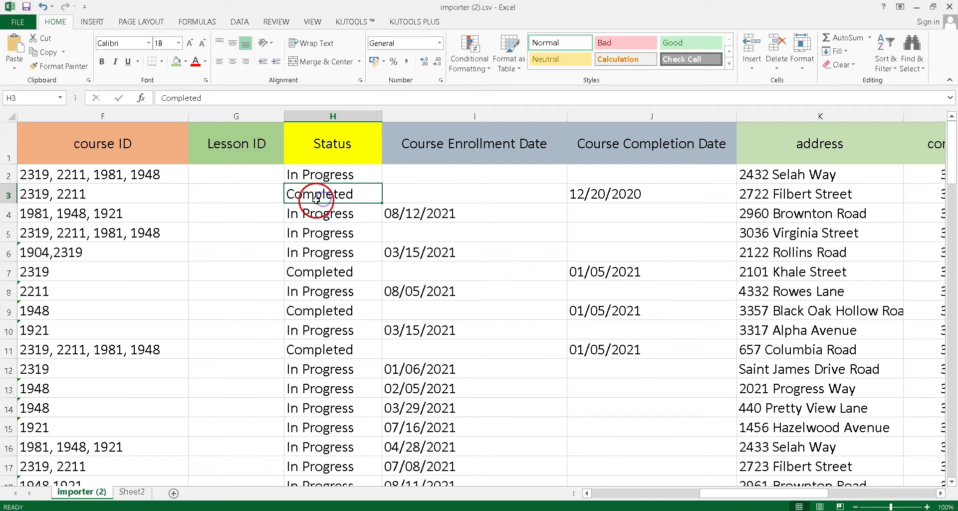
click(338, 183)
click(323, 197)
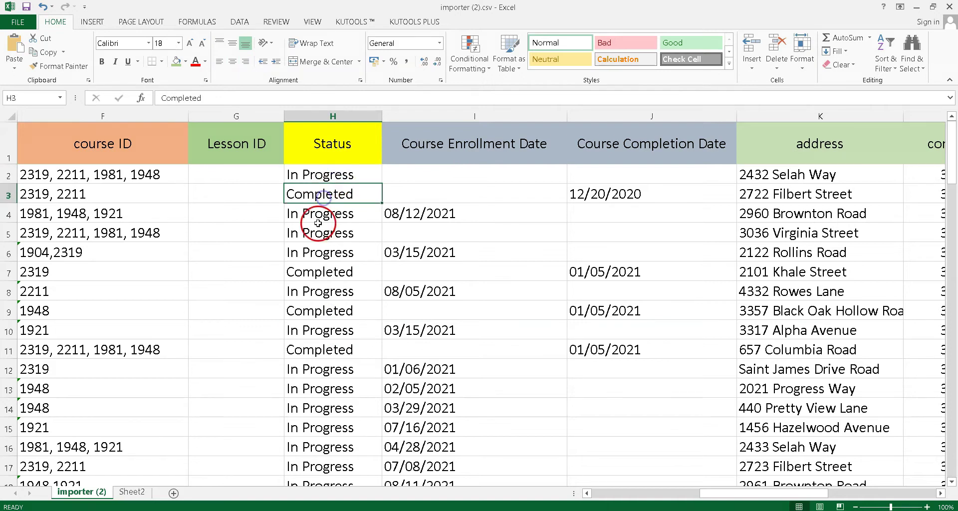
drag(321, 238, 321, 270)
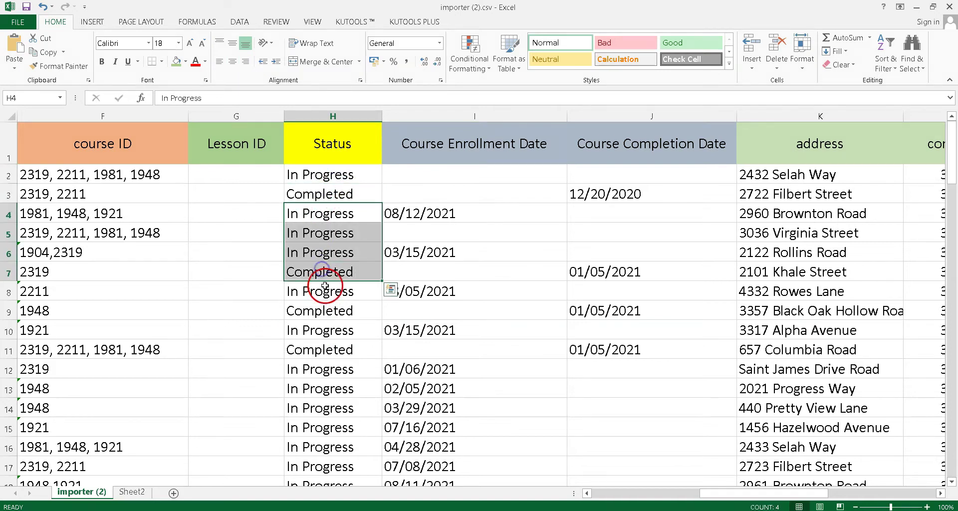
click(322, 274)
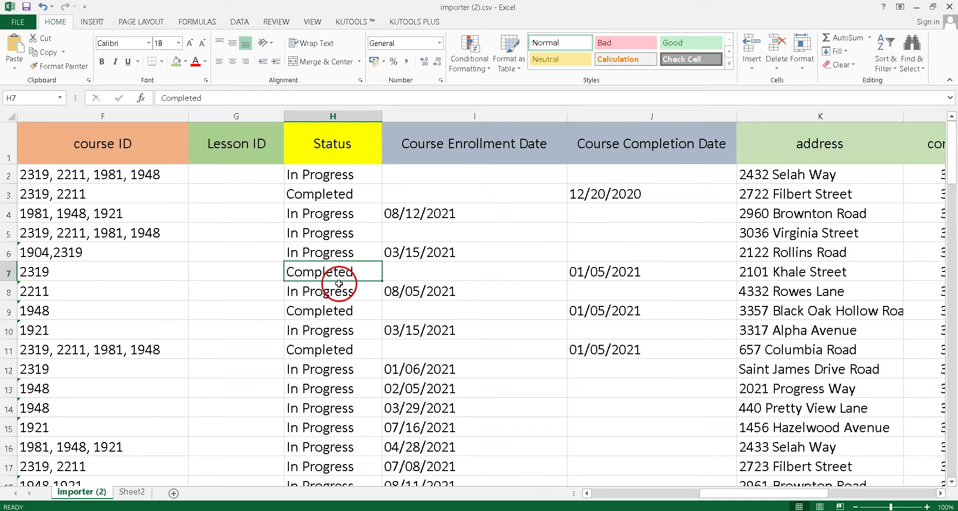
Check the date format in the Course Enrollment Date and Course Completion Date columns.
click(435, 226)
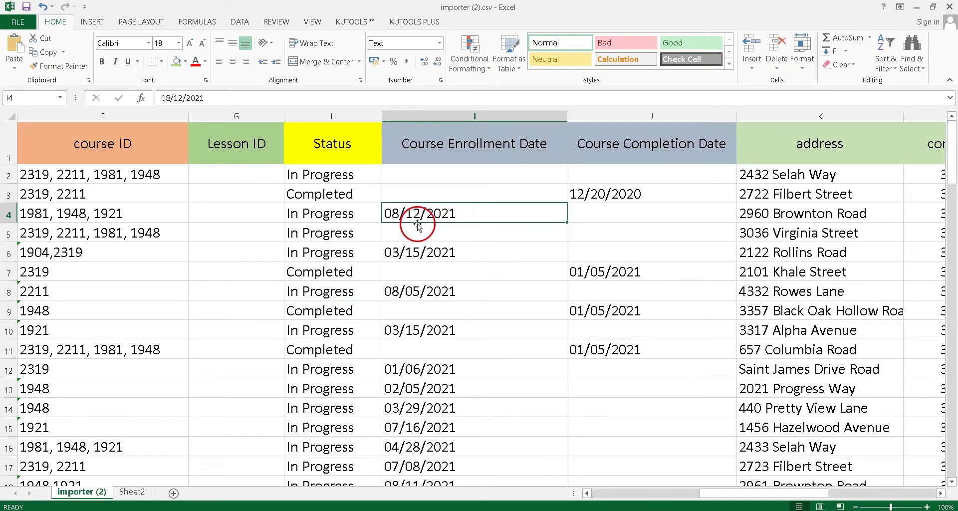
click(611, 198)
click(574, 202)
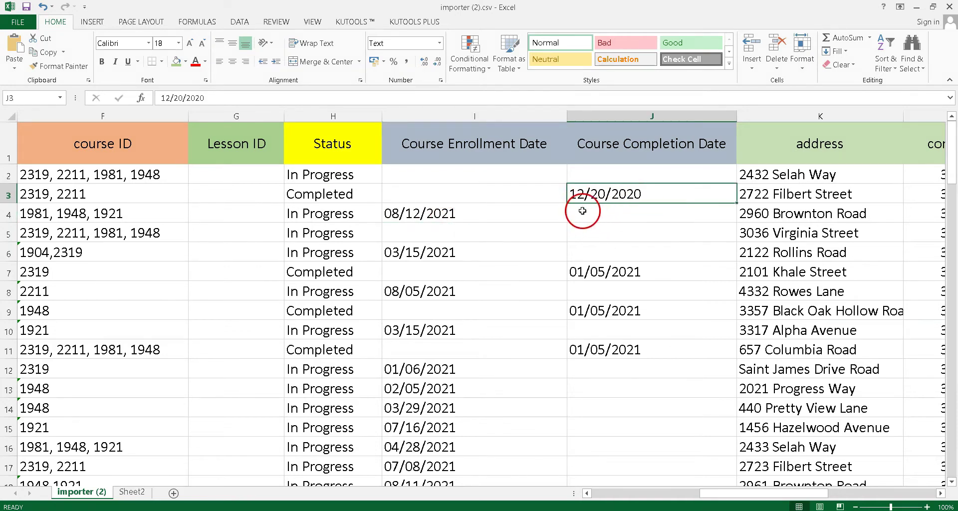
Review the address, contact no, password, organization, Ordered By and Purchase order no columns.
scroll(639, 211, right, 4)
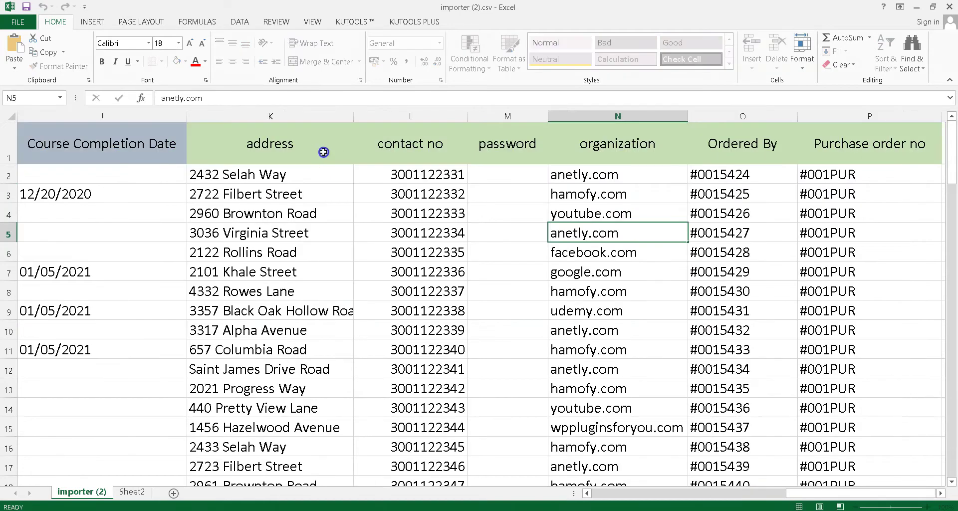
click(323, 151)
drag(400, 165, 833, 382)
click(326, 156)
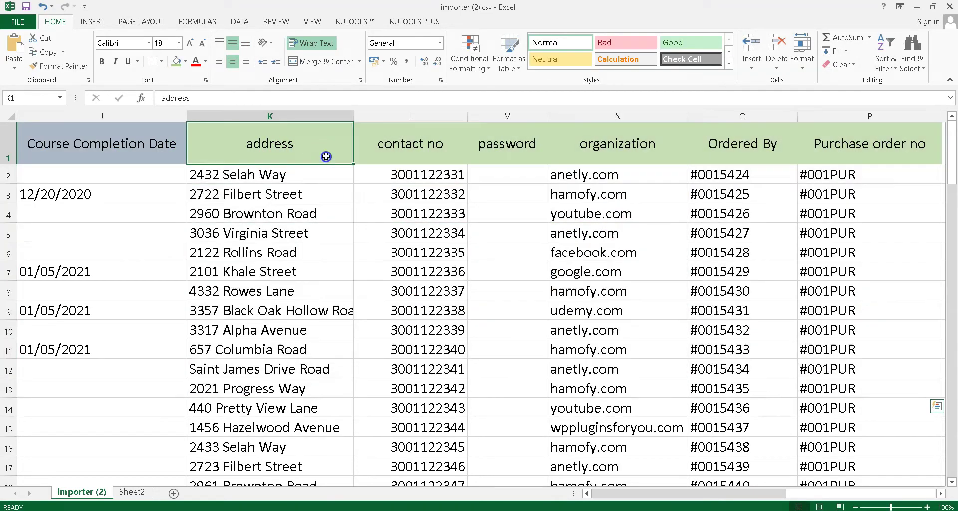
click(418, 155)
click(519, 153)
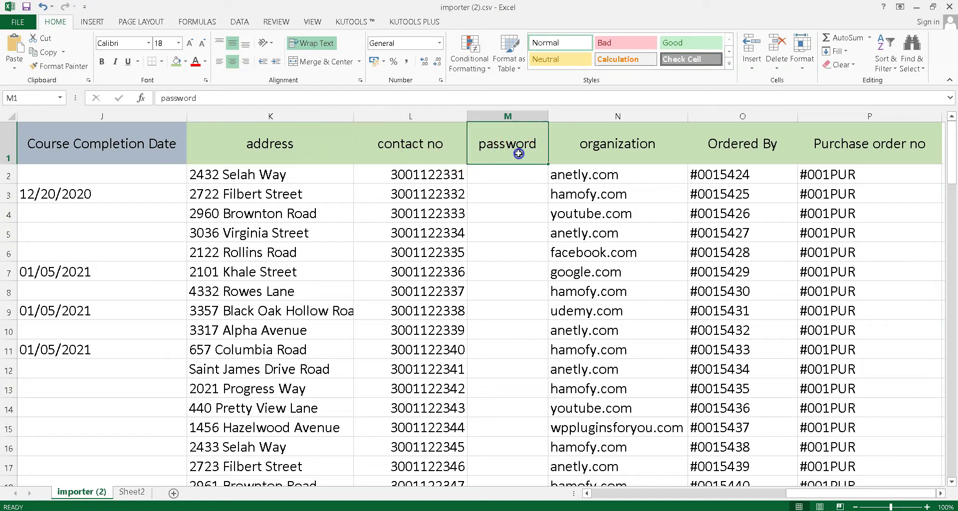
click(627, 152)
click(718, 155)
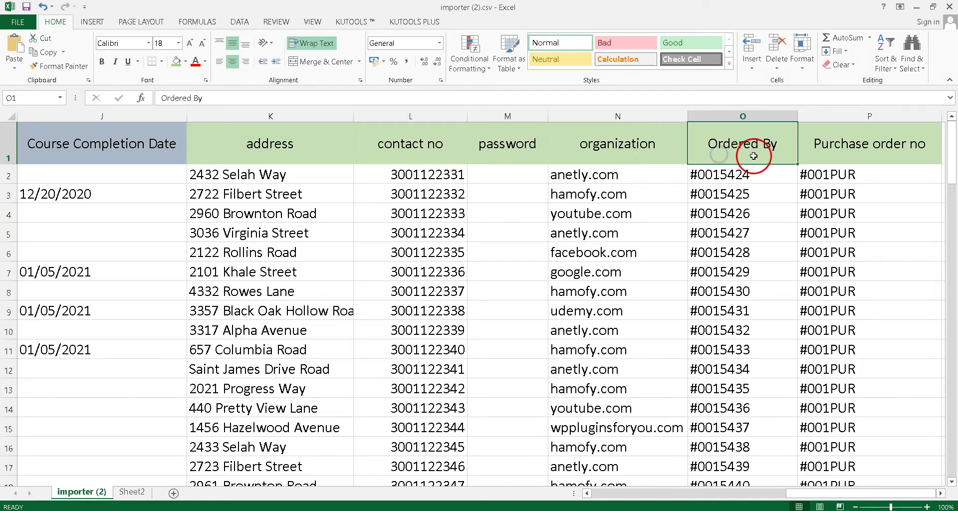
click(856, 161)
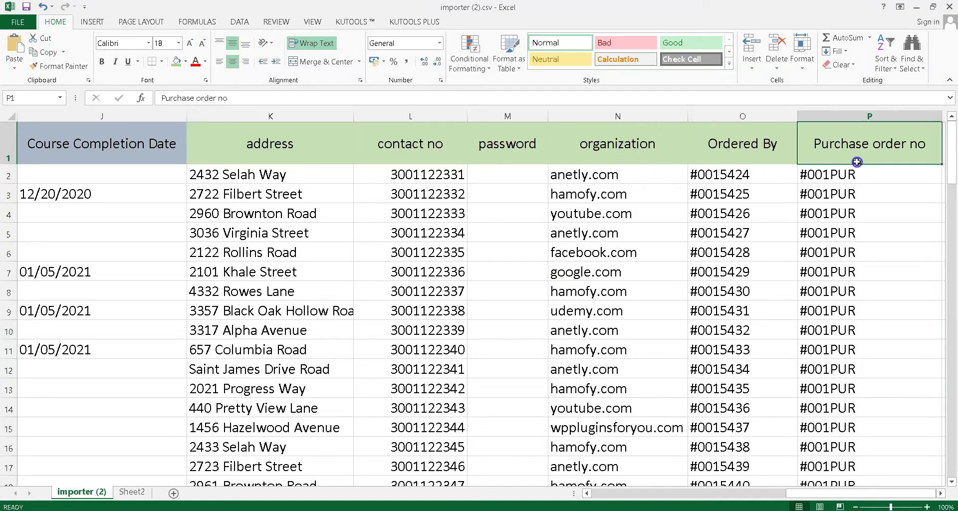
click(500, 157)
drag(514, 183, 519, 422)
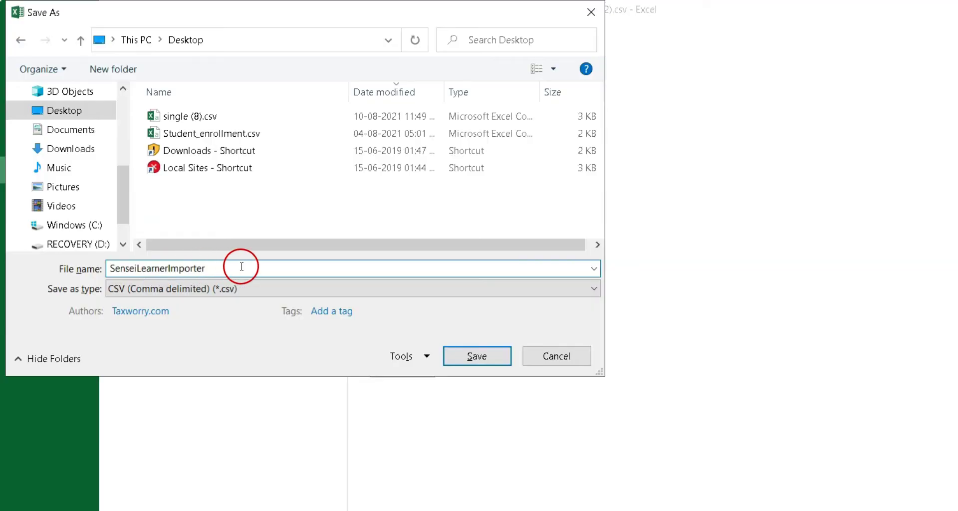
Save only the active sheet to the Desktop as SenseiLearnerImporter in CSV (Comma delimited) format, keeping that format.
click(475, 357)
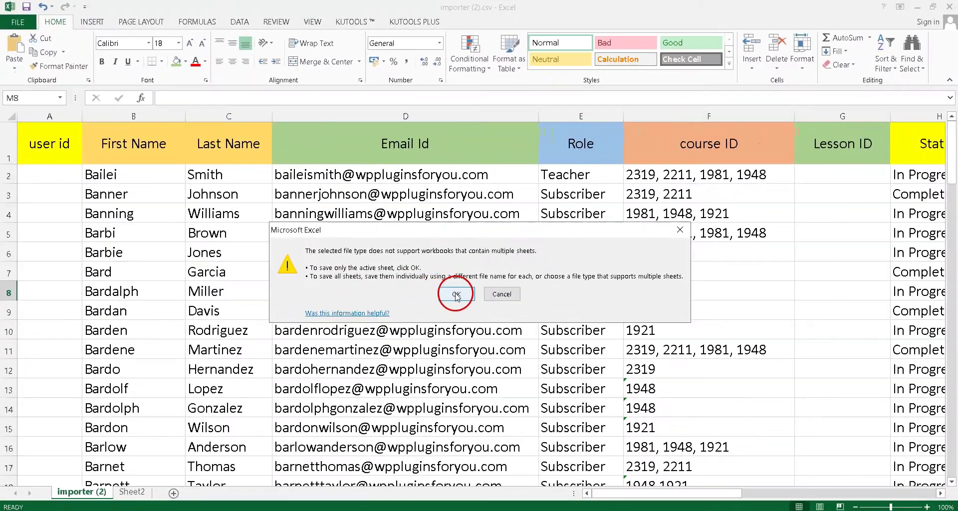
click(455, 295)
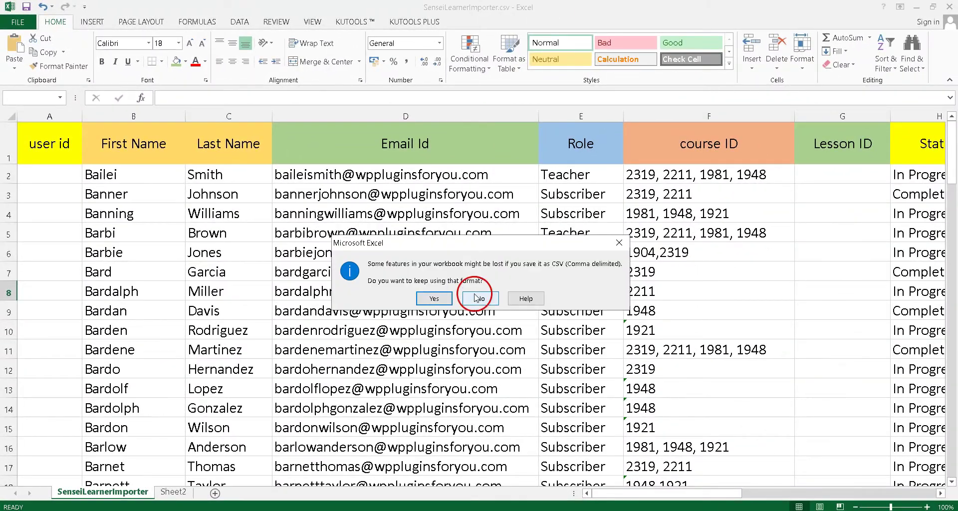
click(436, 300)
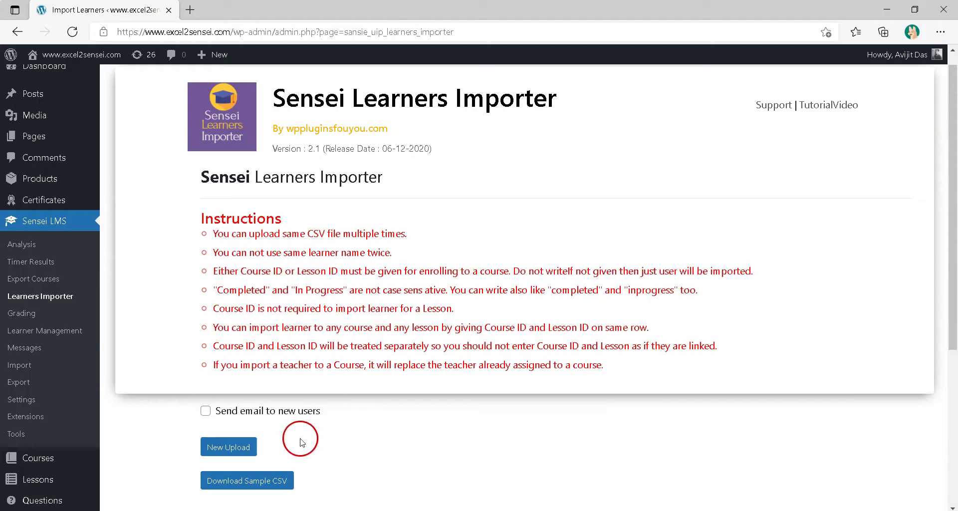
Switch to the Sensei Learners Importer page in WordPress, upload SenseiLearnerImporter.csv from the Desktop and choose it as the import file.
click(229, 446)
click(27, 117)
click(472, 283)
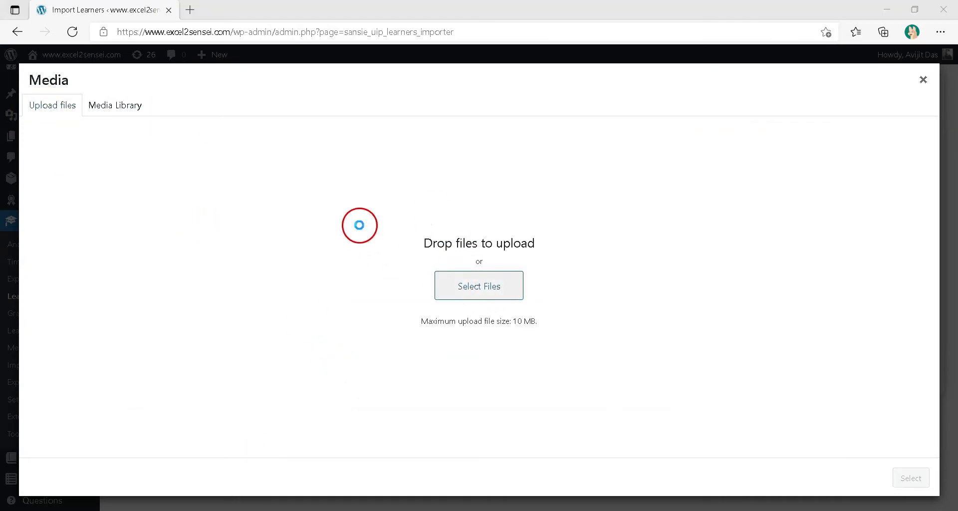
click(319, 93)
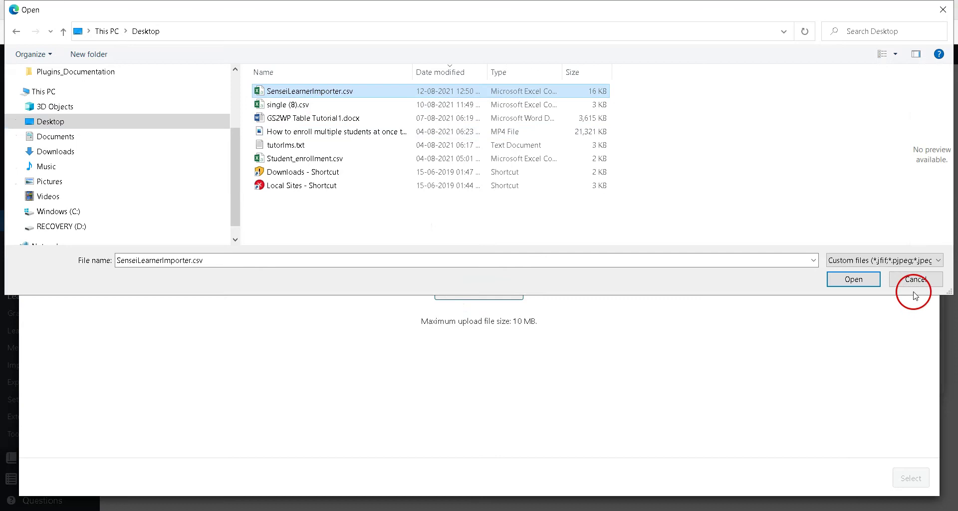
click(853, 279)
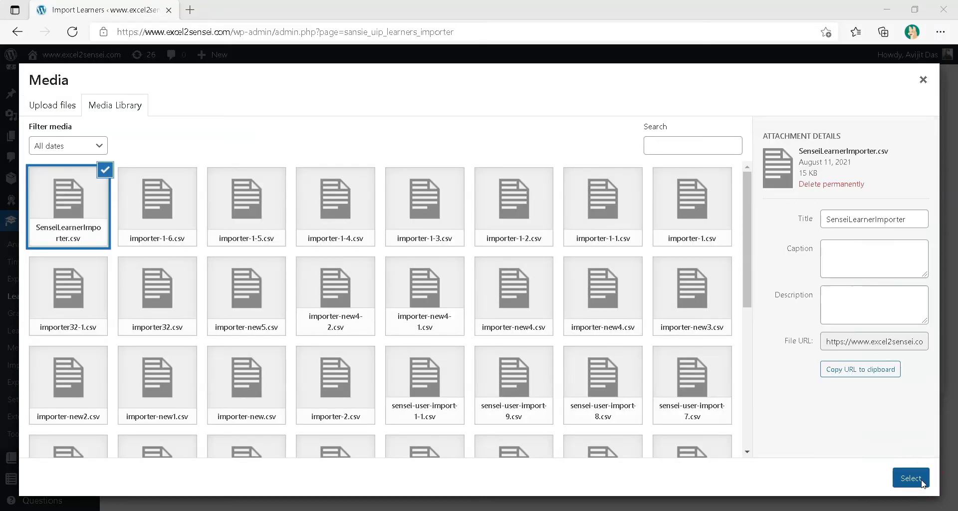
click(913, 479)
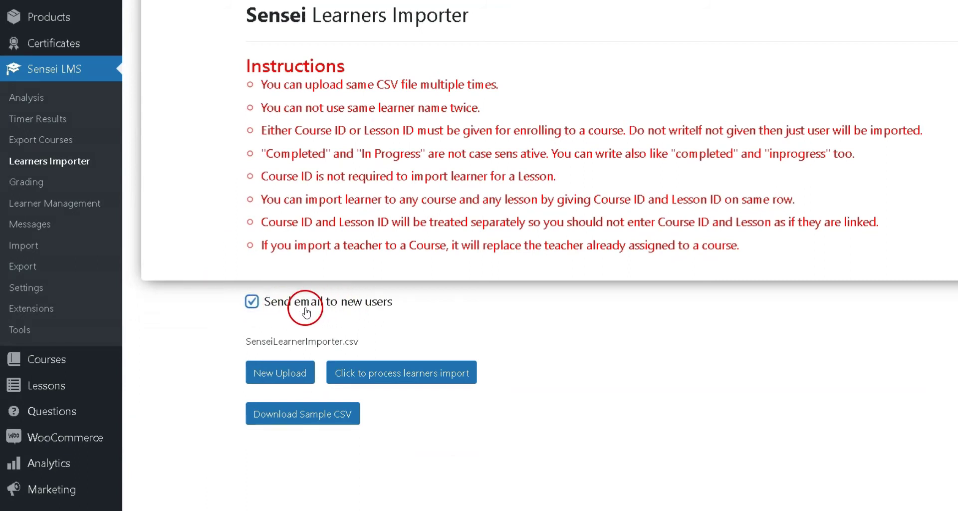
Turn on sending email to new users and process the learners import from SenseiLearnerImporter.csv.
click(393, 379)
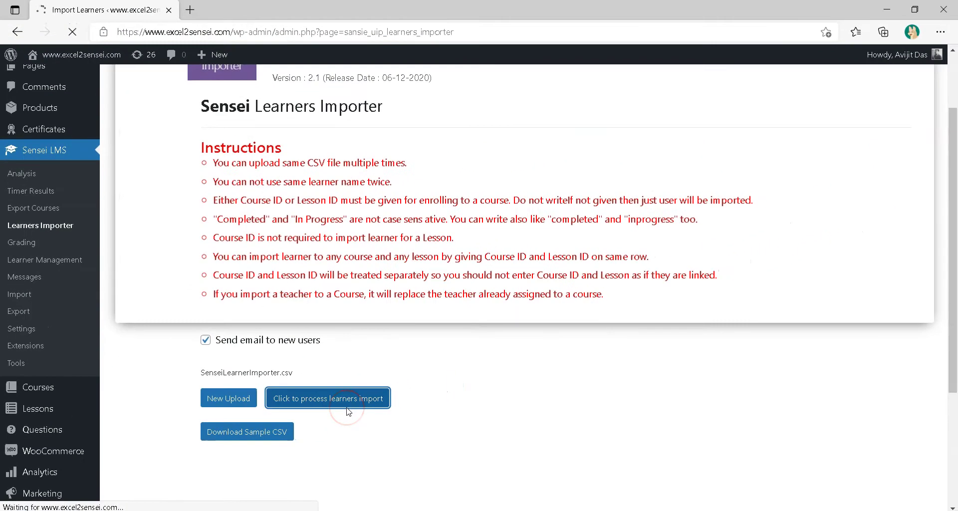
drag(207, 250, 414, 448)
click(466, 383)
Read through the import log of created subscribers and updated records down to its end.
scroll(466, 379, down, 20)
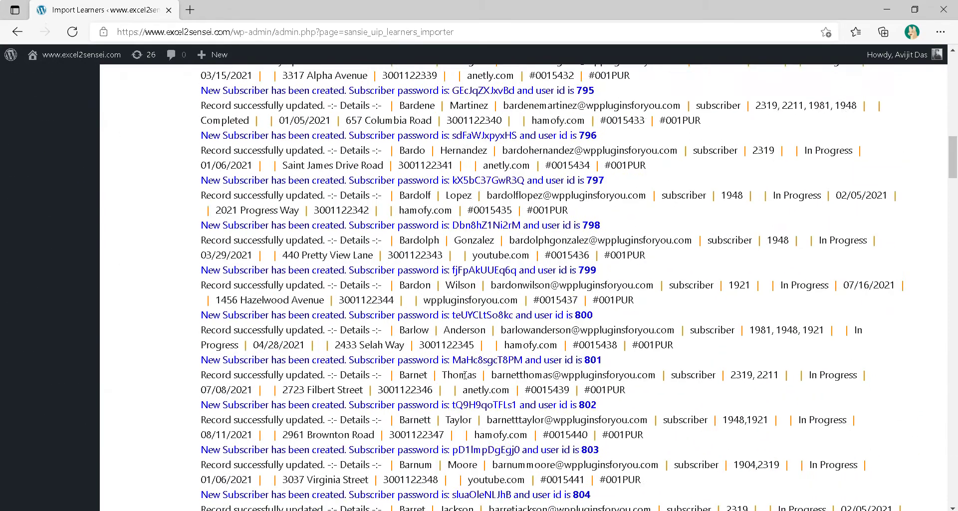
scroll(465, 375, down, 20)
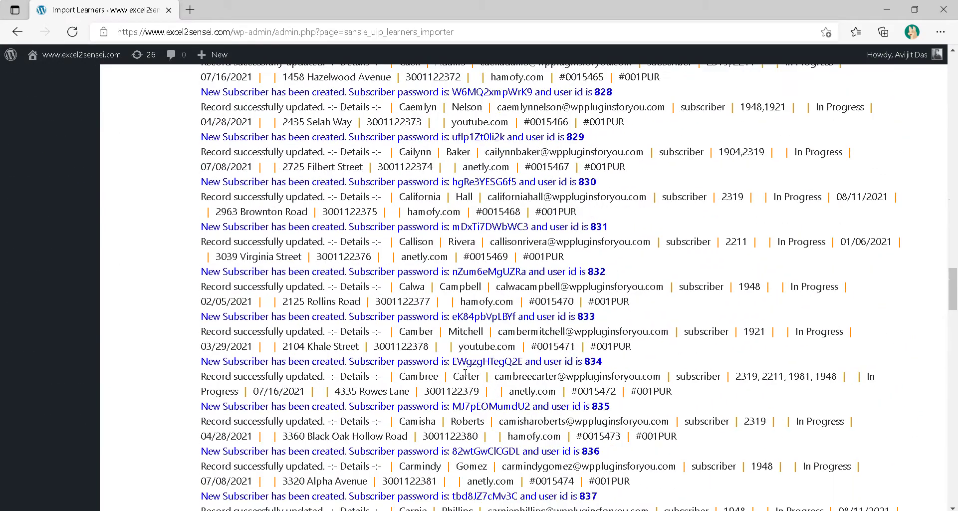
scroll(465, 373, down, 20)
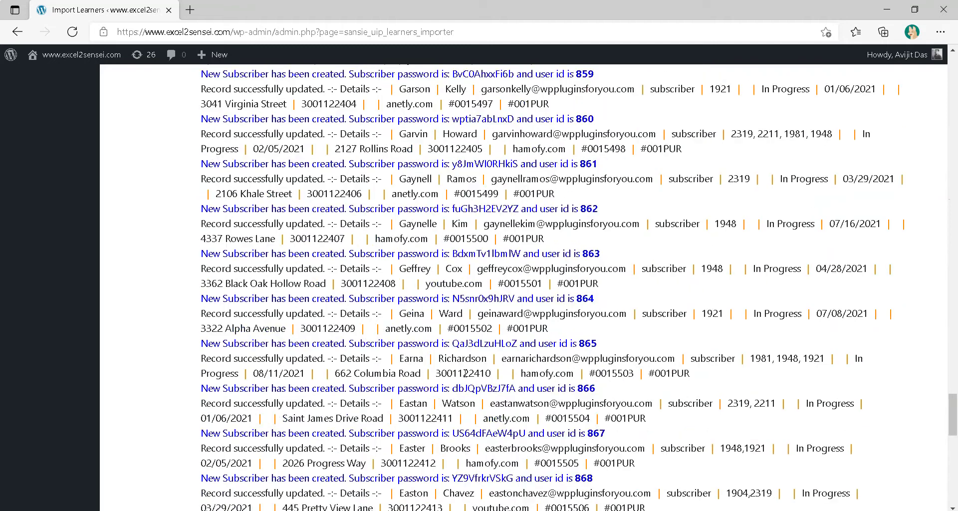
scroll(464, 375, down, 8)
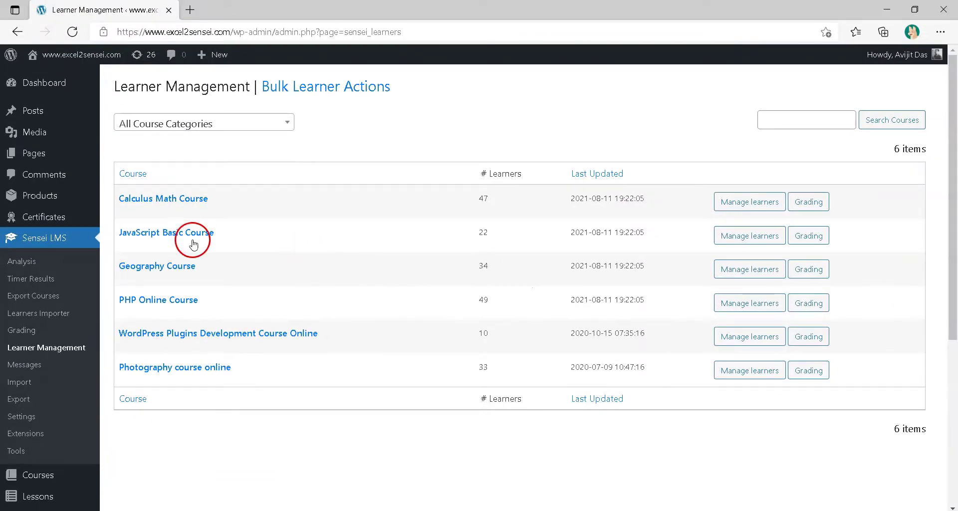
Review the learners of the Calculus Math Course in Learner Management, checking dates and statuses, and return to the course list.
click(756, 201)
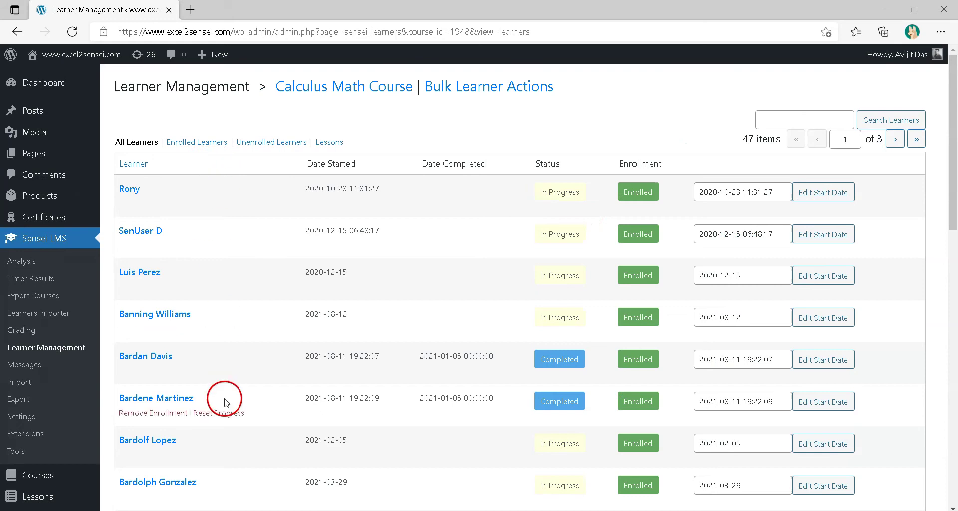
scroll(322, 319, down, 7)
scroll(321, 319, down, 6)
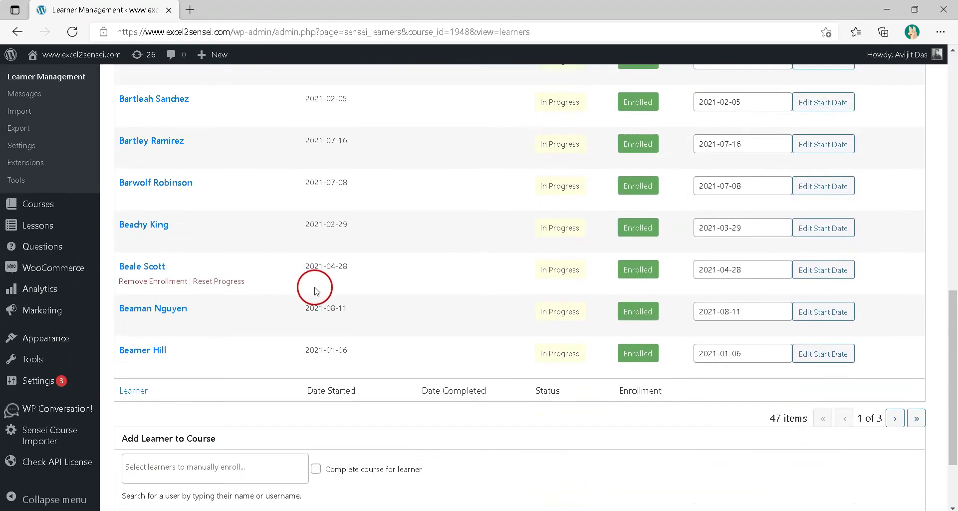
scroll(357, 309, up, 3)
scroll(357, 282, up, 10)
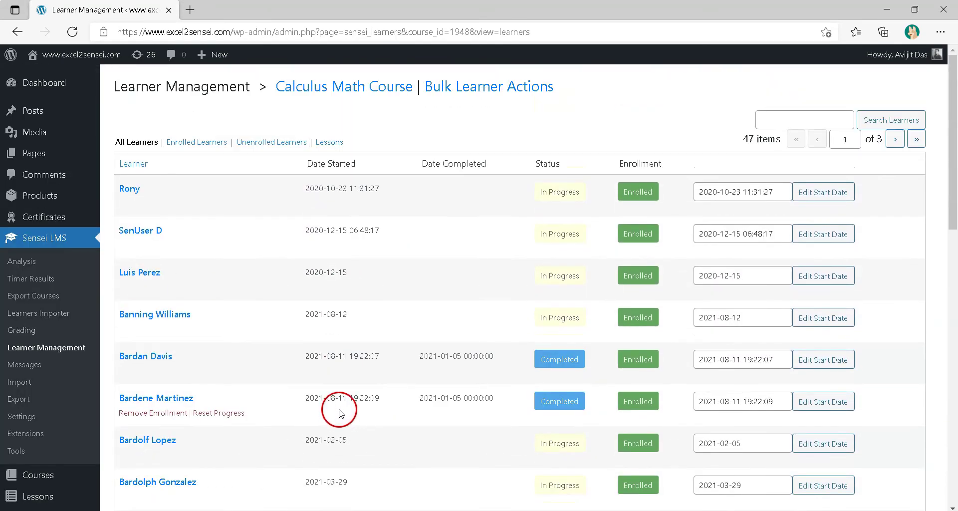
click(18, 32)
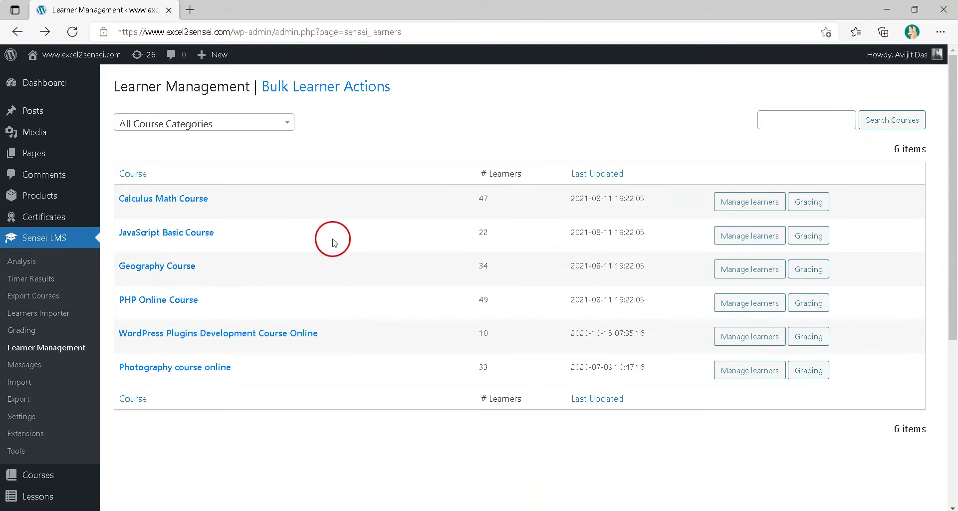
Review the PHP Online Course learners with their start dates, completion dates and statuses, and return to the course list.
click(749, 303)
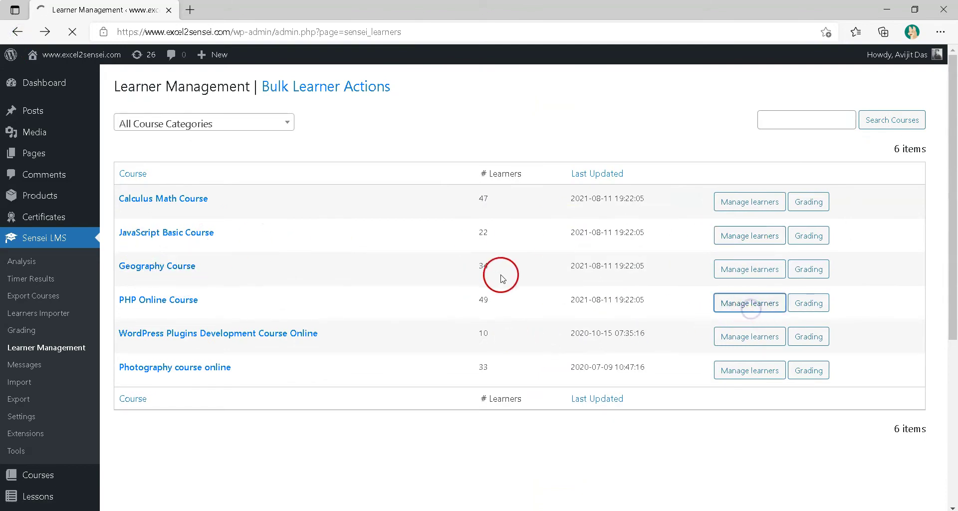
scroll(498, 273, down, 4)
scroll(503, 278, down, 8)
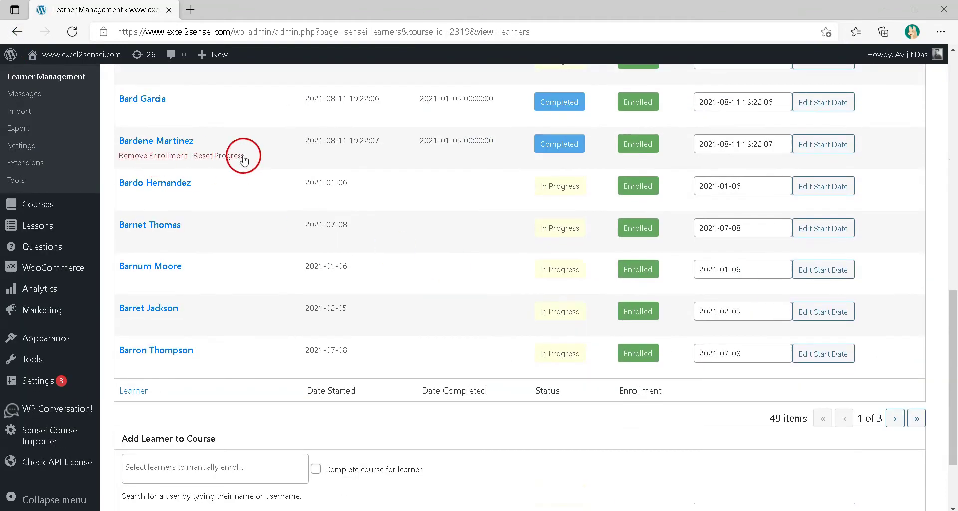
scroll(156, 231, up, 5)
scroll(479, 255, down, 2)
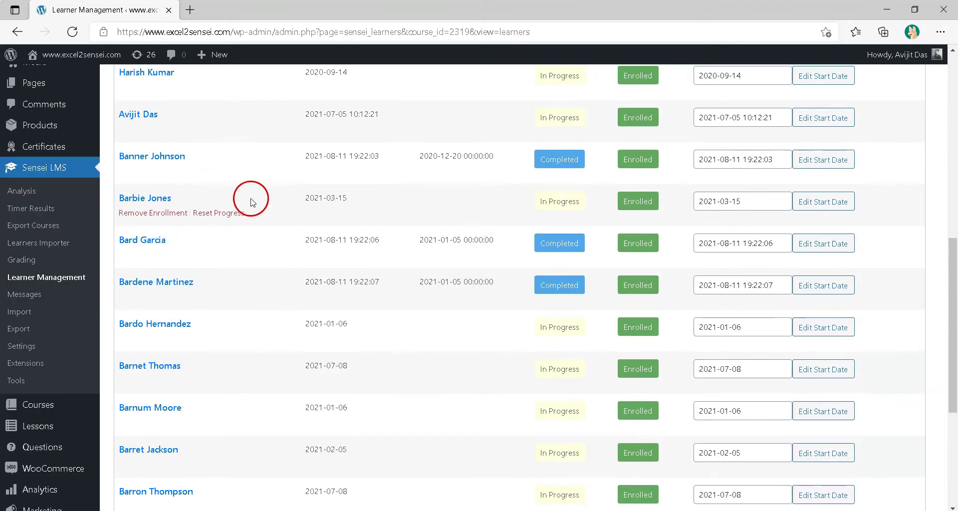
scroll(240, 370, down, 4)
scroll(375, 329, up, 14)
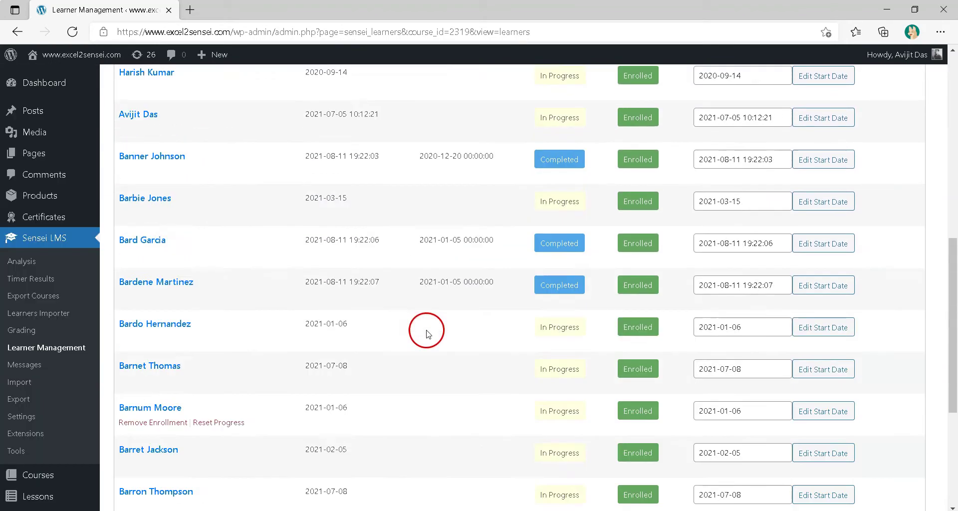
click(17, 38)
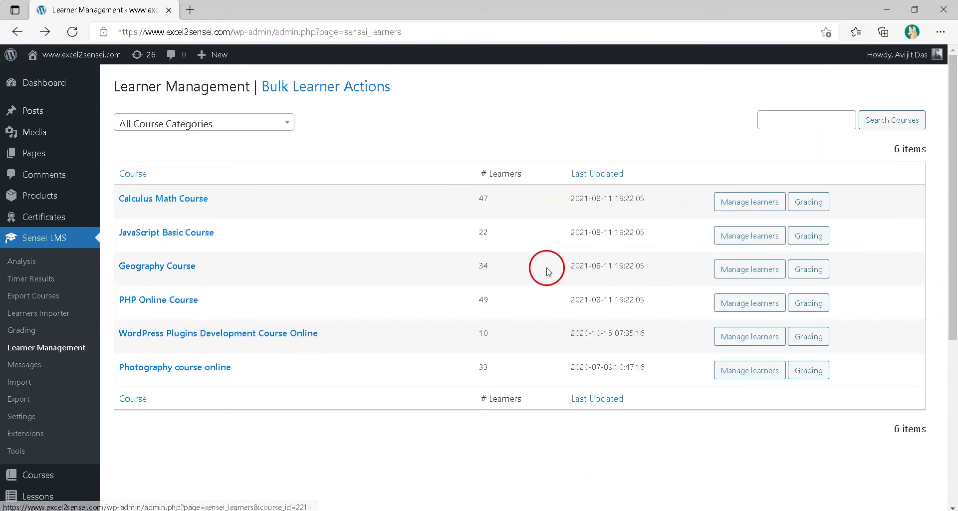
Check the imported learners' enrollment and status in the Geography Course, and return to the course list.
click(755, 272)
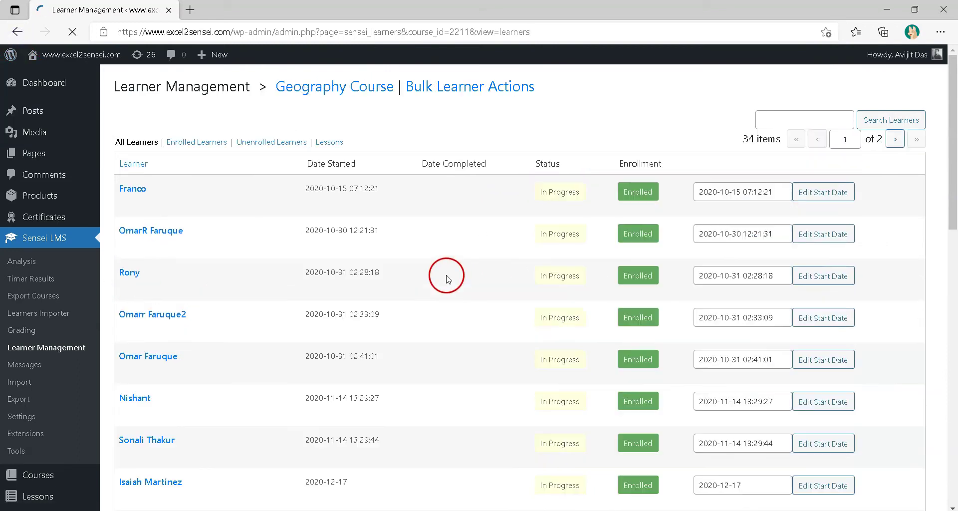
scroll(477, 255, down, 6)
scroll(284, 344, down, 6)
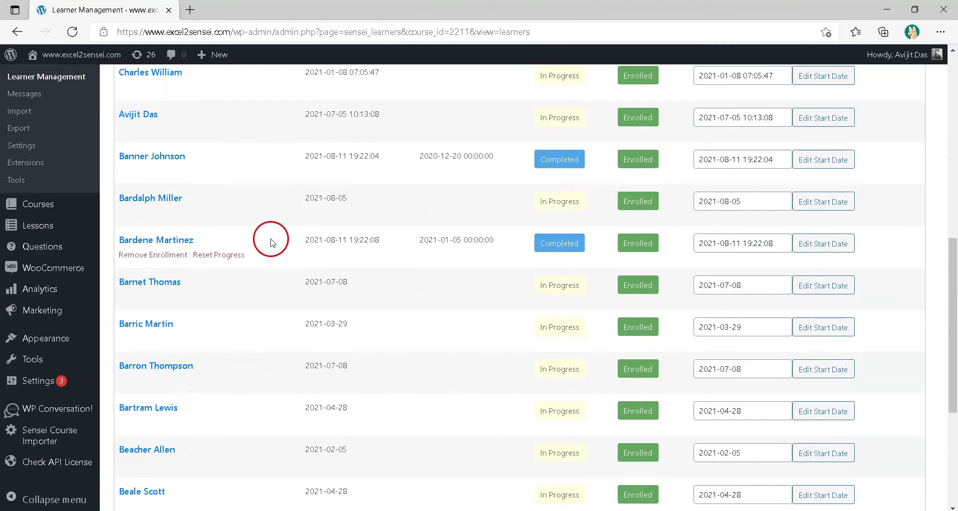
scroll(254, 134, up, 2)
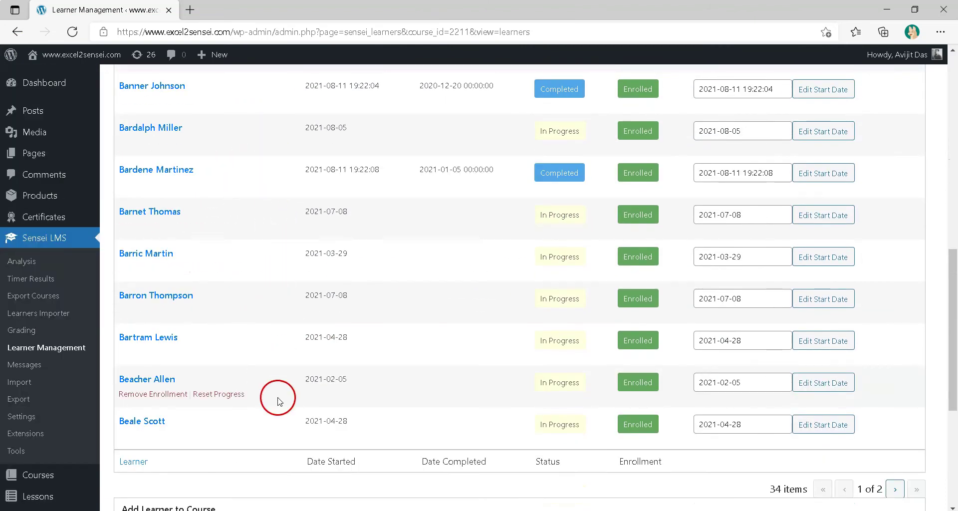
scroll(278, 396, up, 10)
click(12, 31)
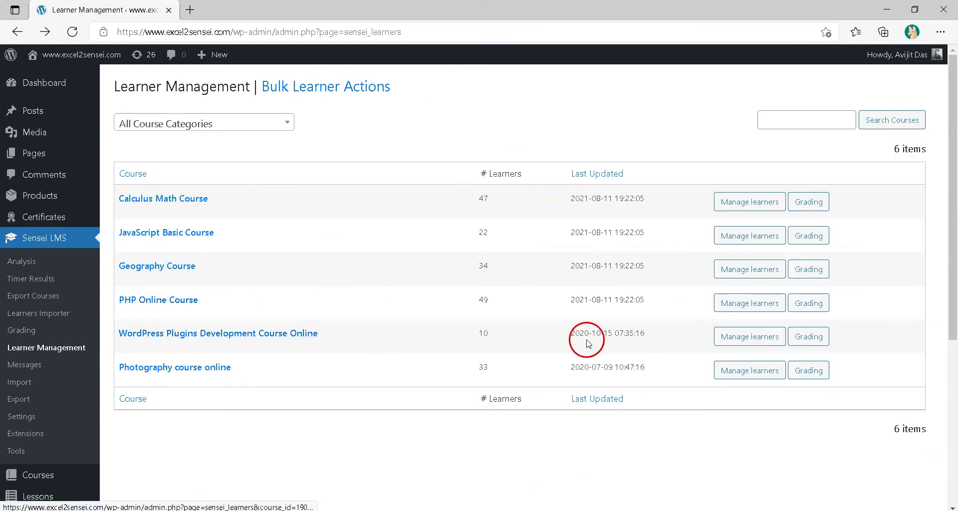
Look through the learners enrolled in Photography course online, checking their start dates and statuses.
click(178, 368)
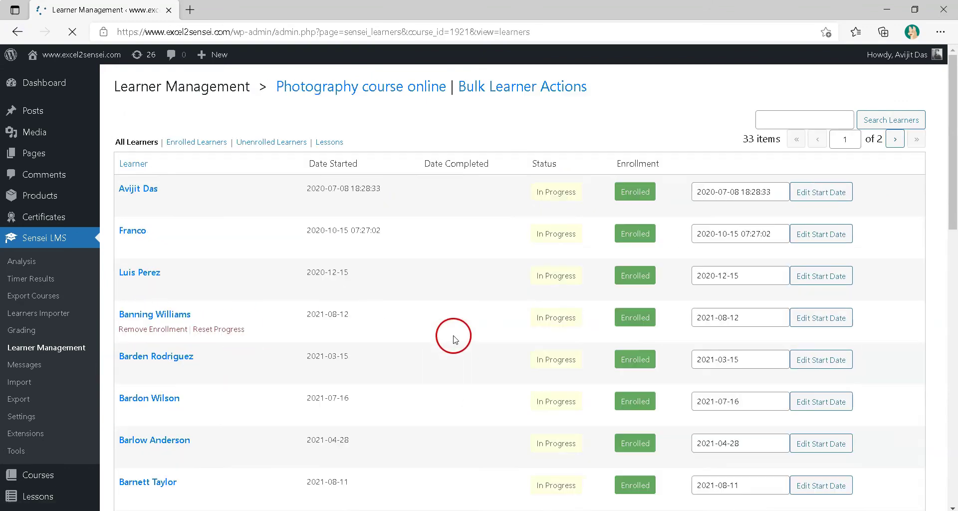
scroll(284, 149, down, 10)
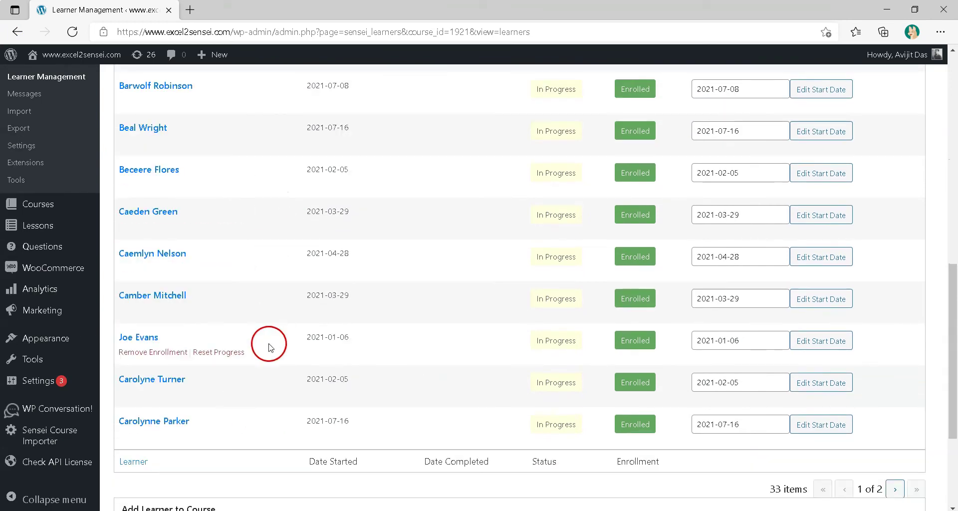
scroll(631, 339, up, 3)
scroll(627, 328, up, 1)
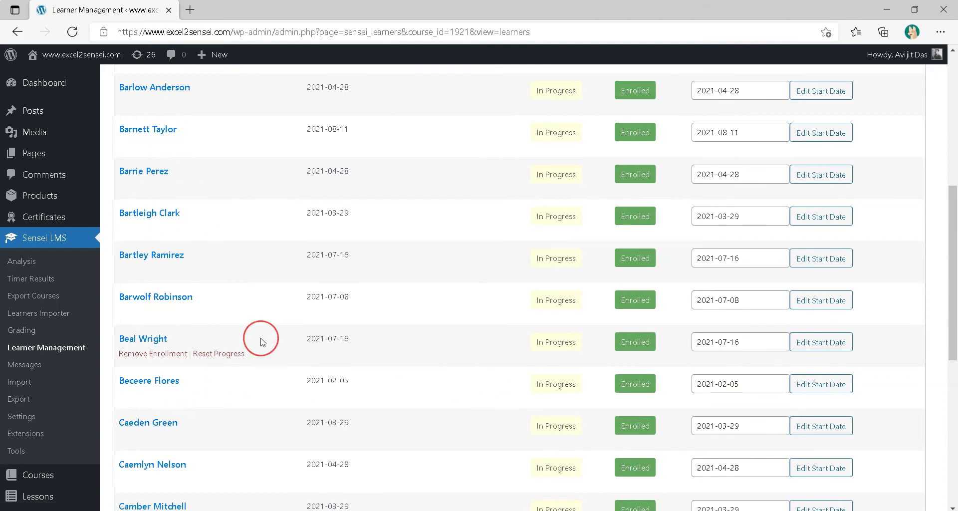
click(483, 319)
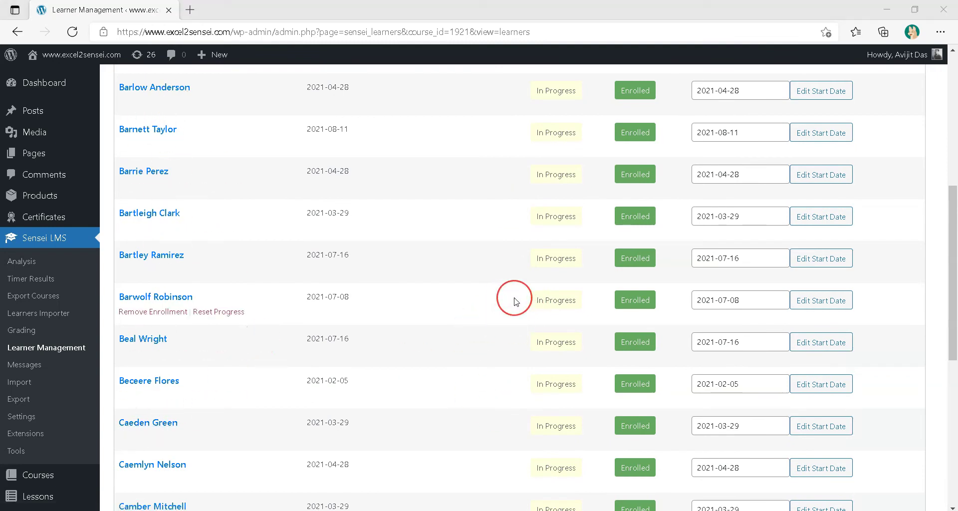